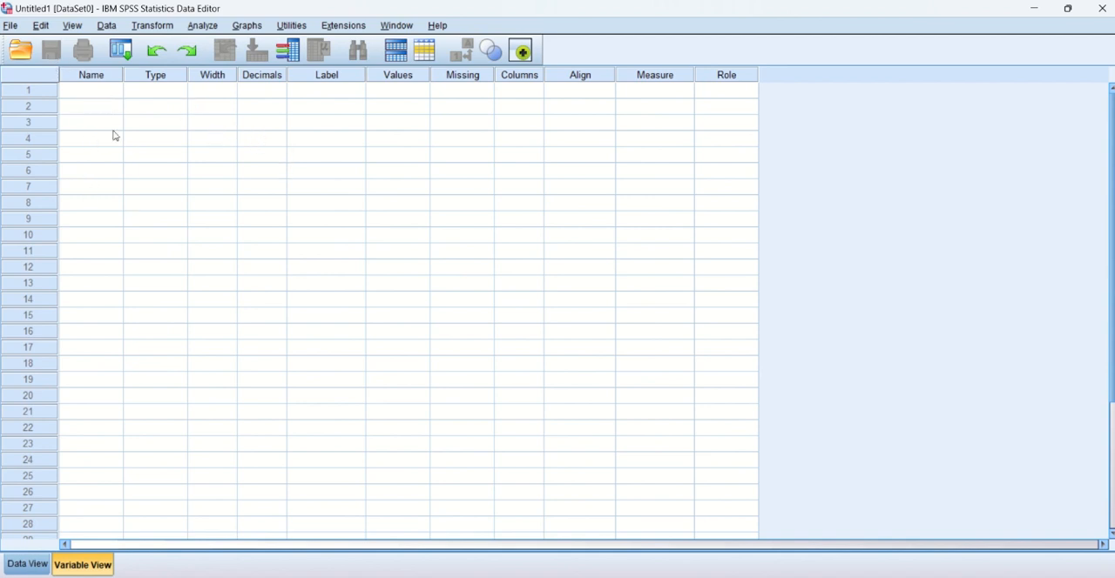
Look over the empty dataset's Data View and Variable View and the output document, ending in Variable View.
{"action": "left_click", "coordinate": [23, 563]}
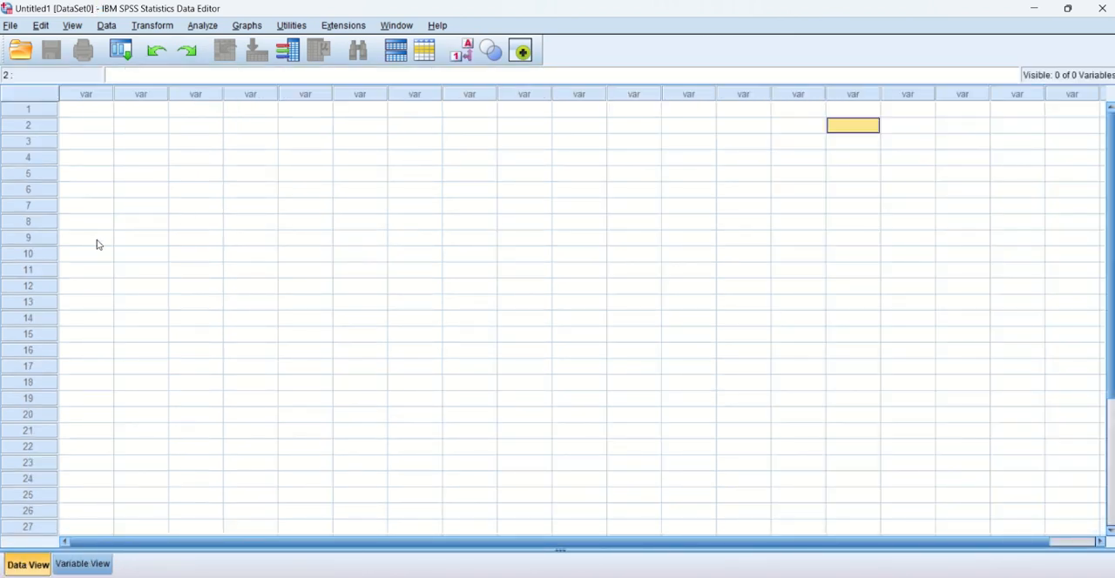
{"action": "left_click", "coordinate": [73, 565]}
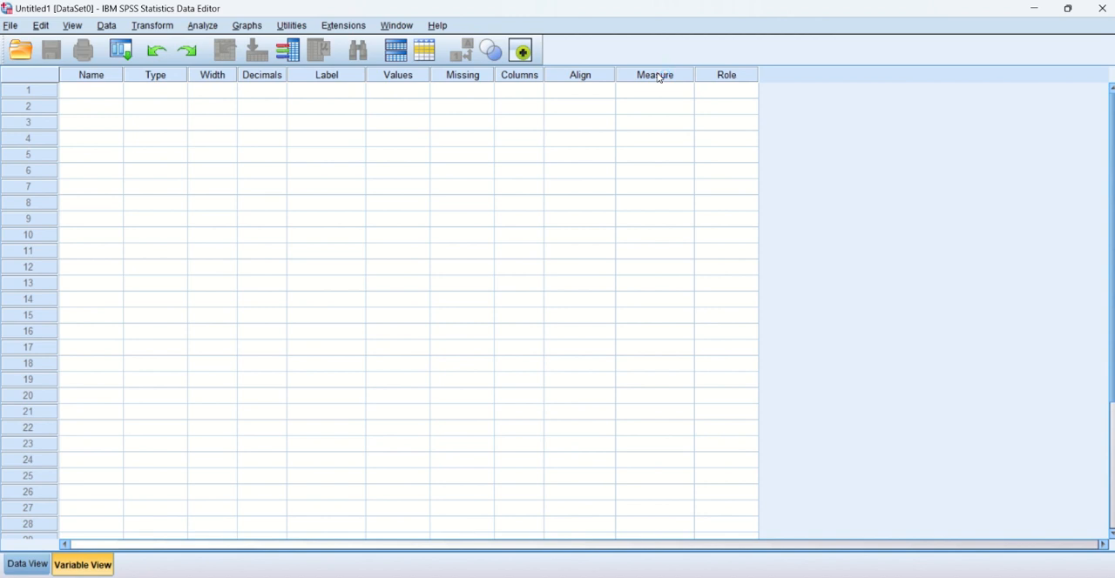
{"action": "left_click", "coordinate": [26, 564]}
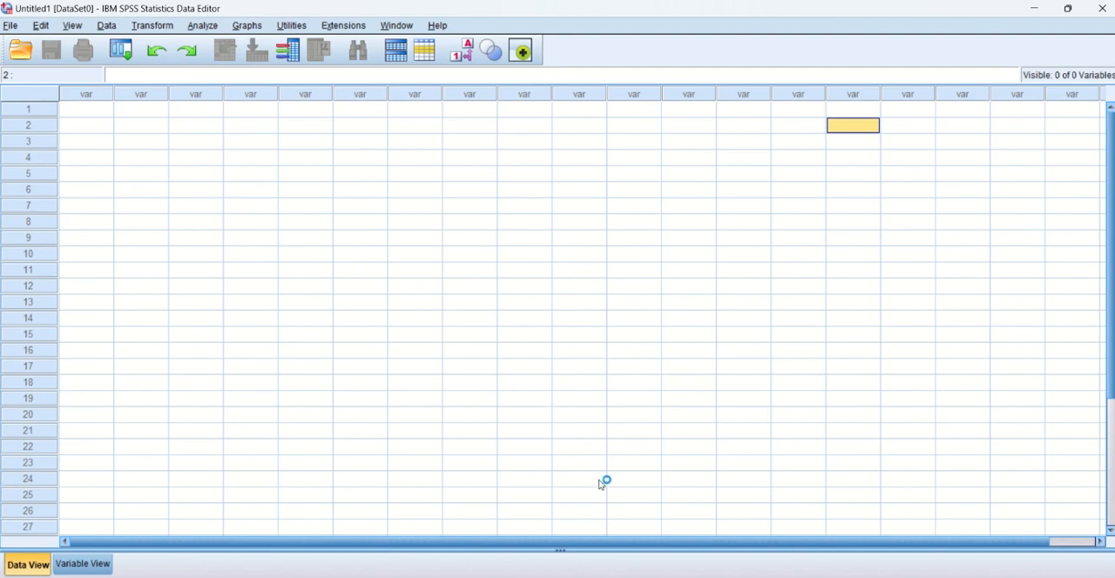
{"action": "mouse_move", "coordinate": [699, 573]}
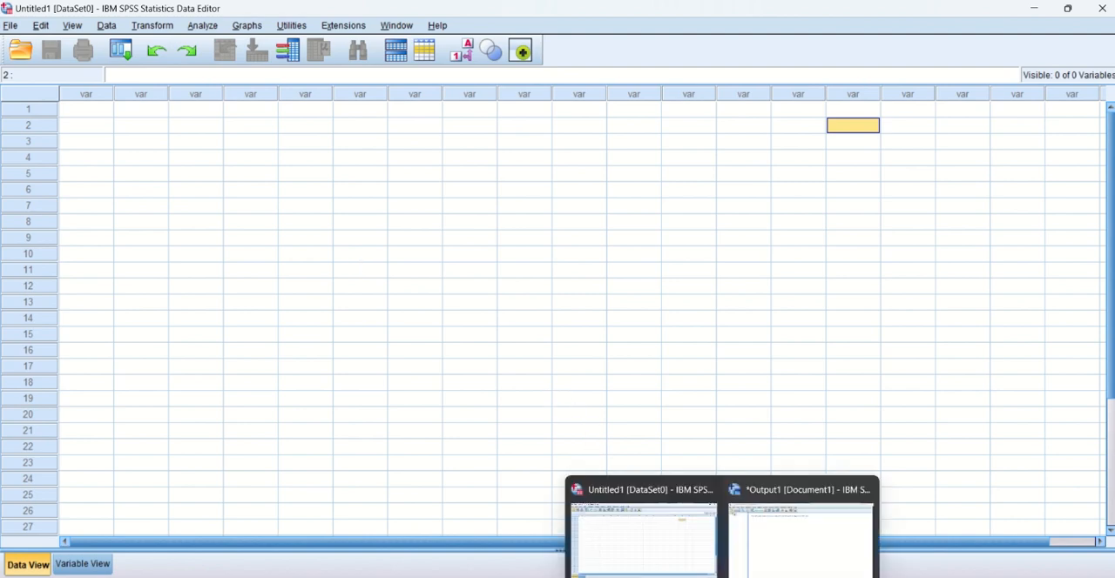
{"action": "left_click", "coordinate": [772, 568]}
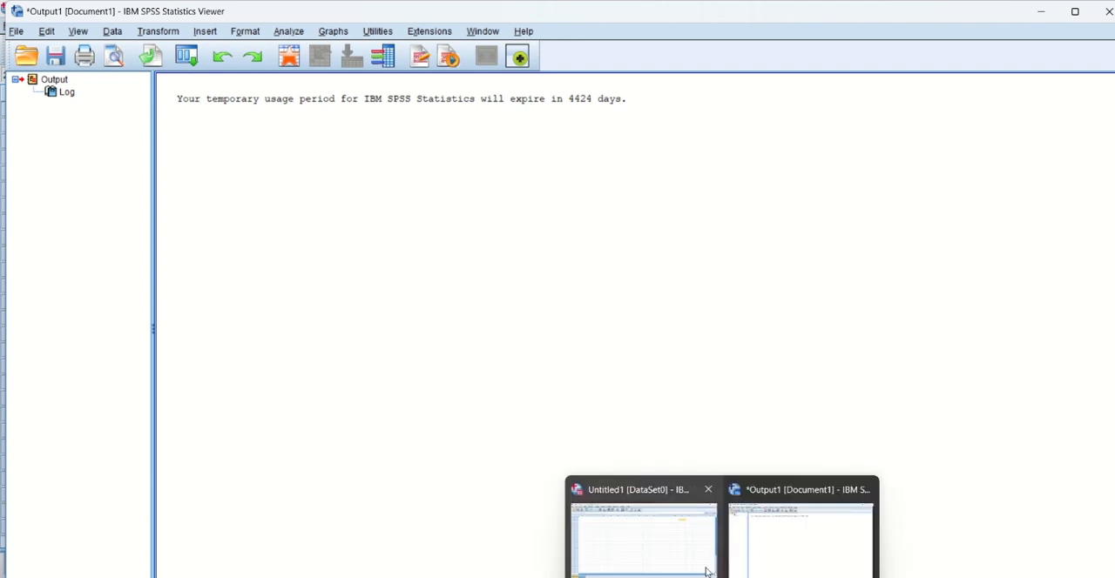
{"action": "left_click", "coordinate": [671, 539]}
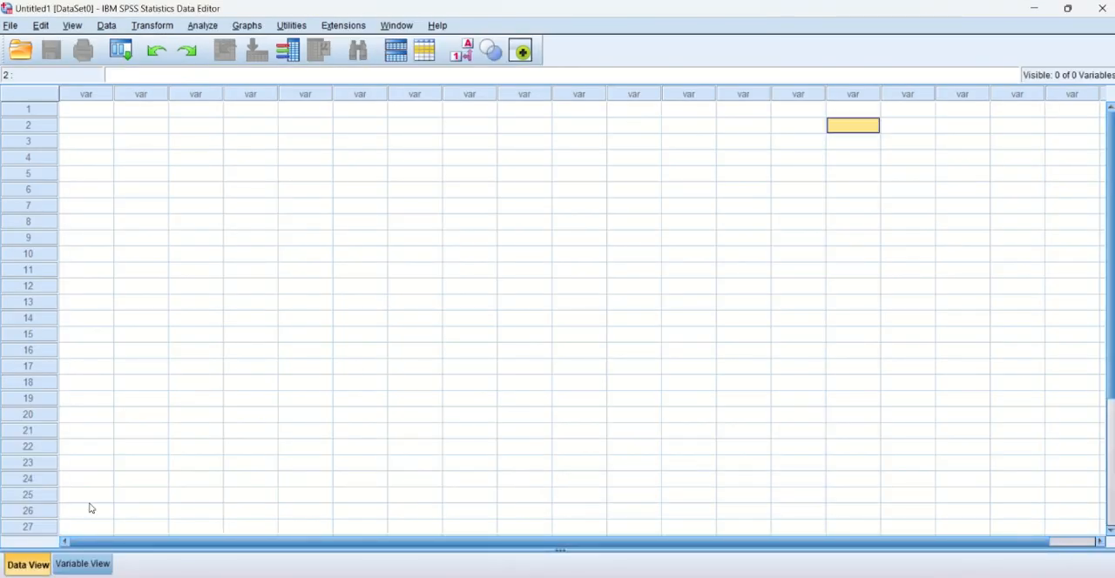
{"action": "left_click", "coordinate": [94, 563]}
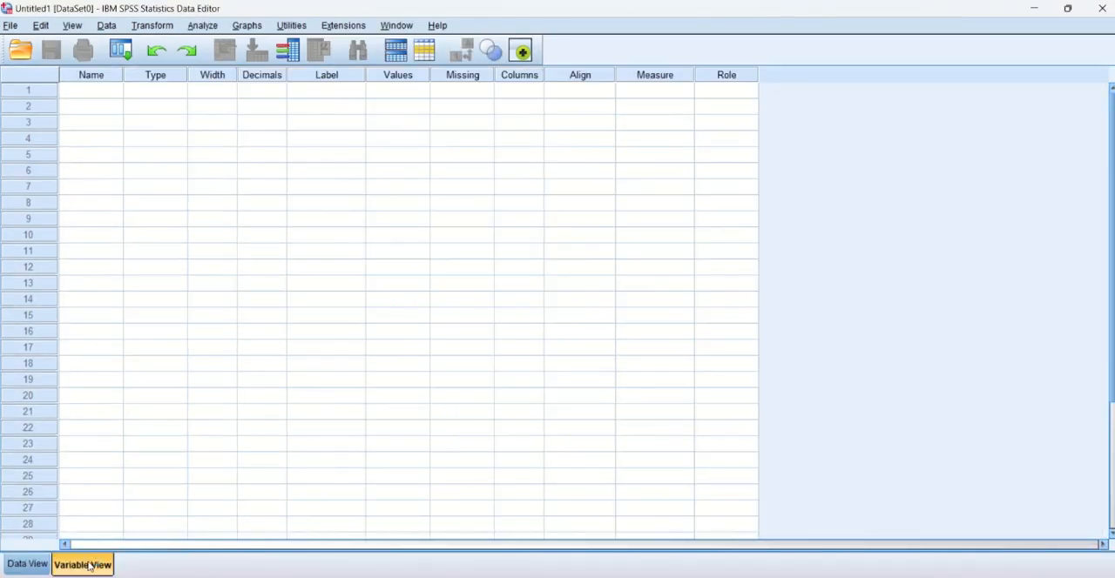
Try to name the first variable Age.
{"action": "left_click", "coordinate": [87, 92]}
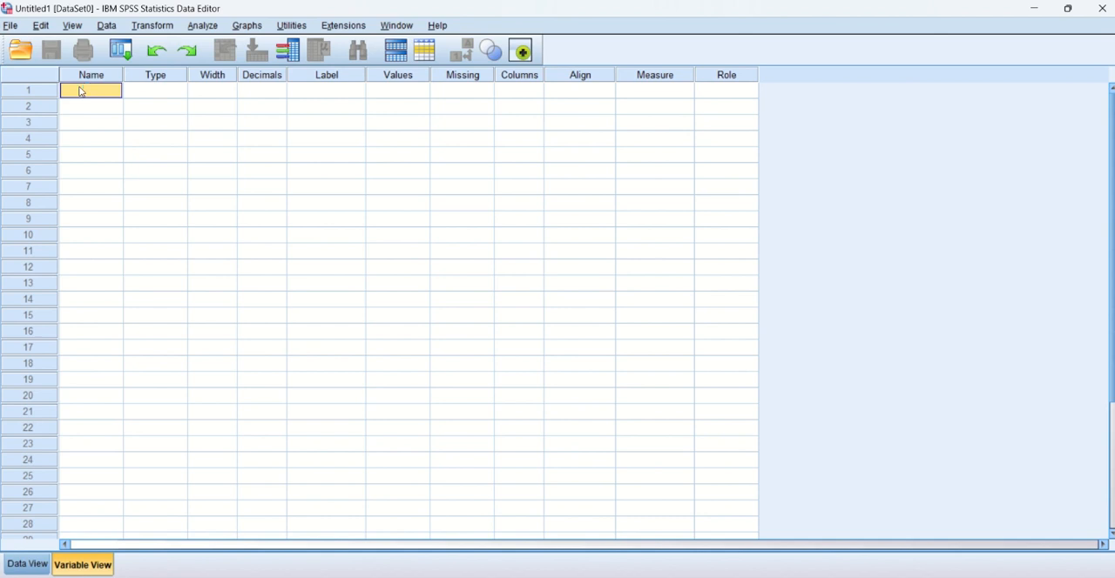
{"action": "left_click", "coordinate": [84, 91]}
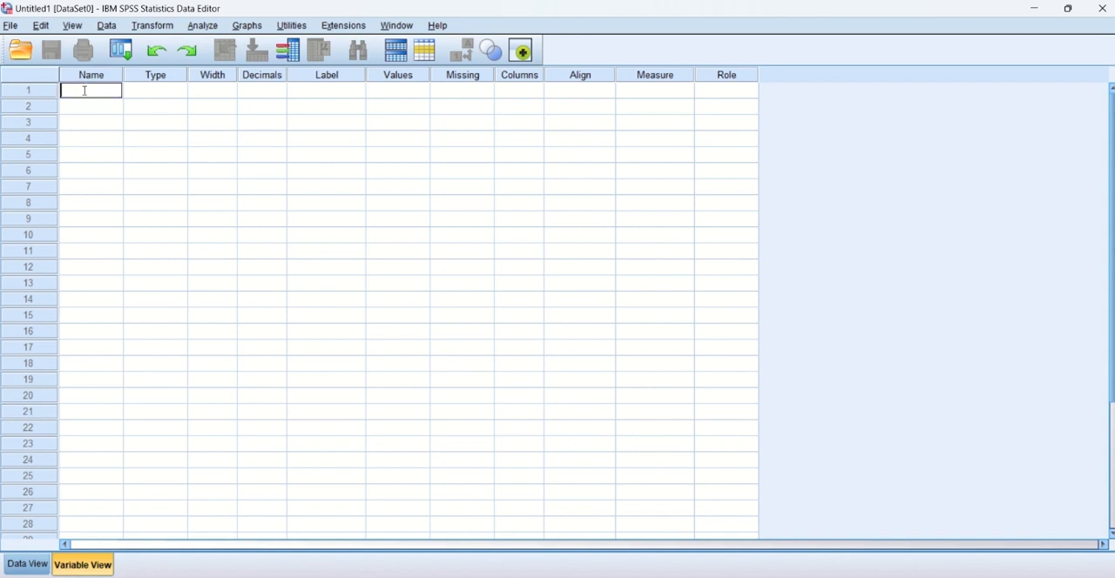
{"action": "type", "text": "Age"}
{"action": "left_click", "coordinate": [145, 95]}
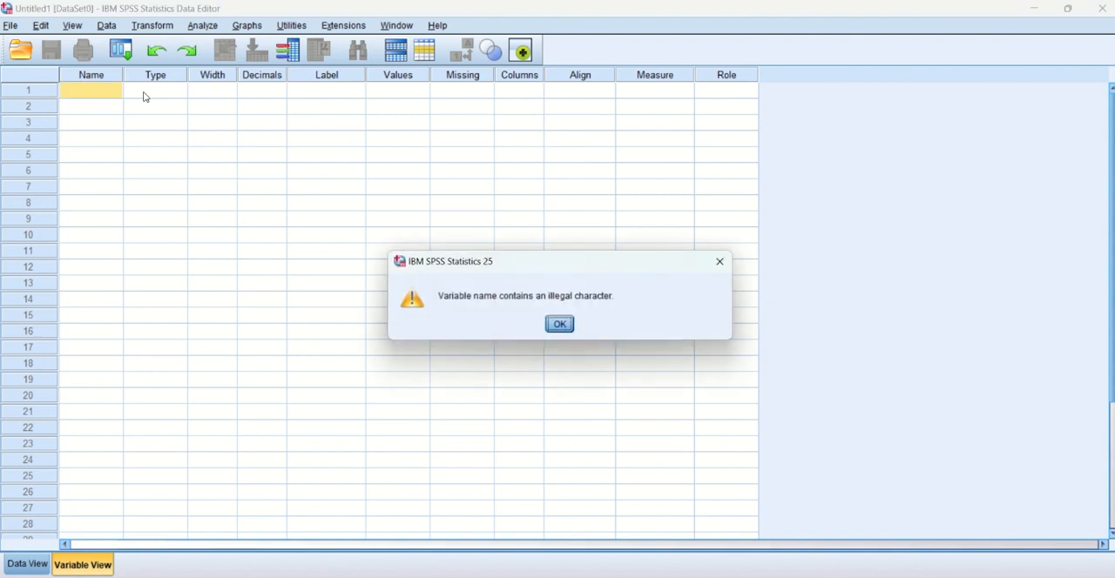
{"action": "left_click", "coordinate": [559, 324]}
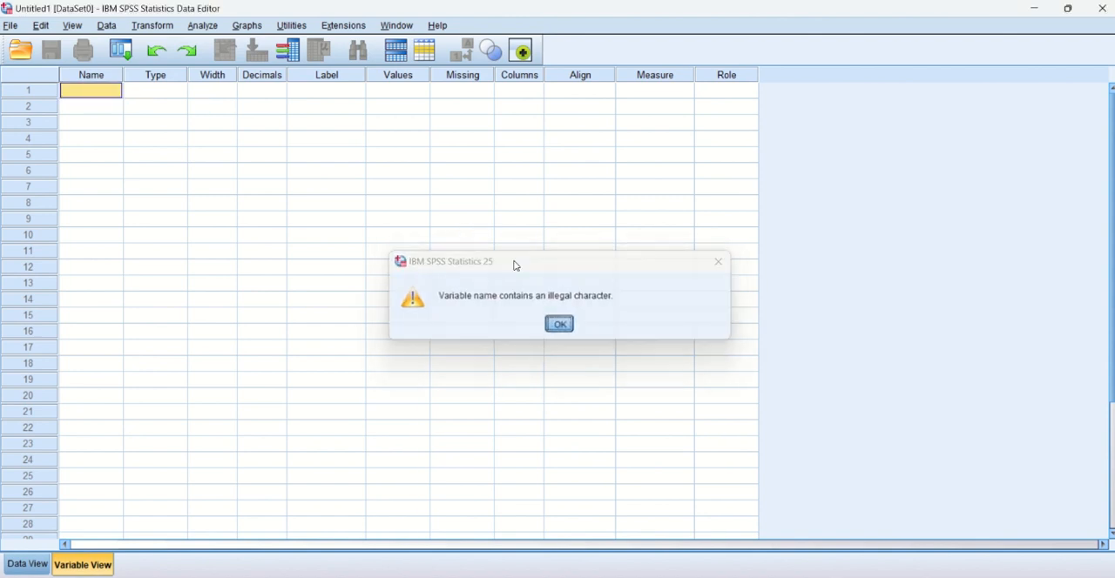
Name the first variable age and confirm Numeric as its type.
{"action": "left_click", "coordinate": [87, 87]}
{"action": "type", "text": "age"}
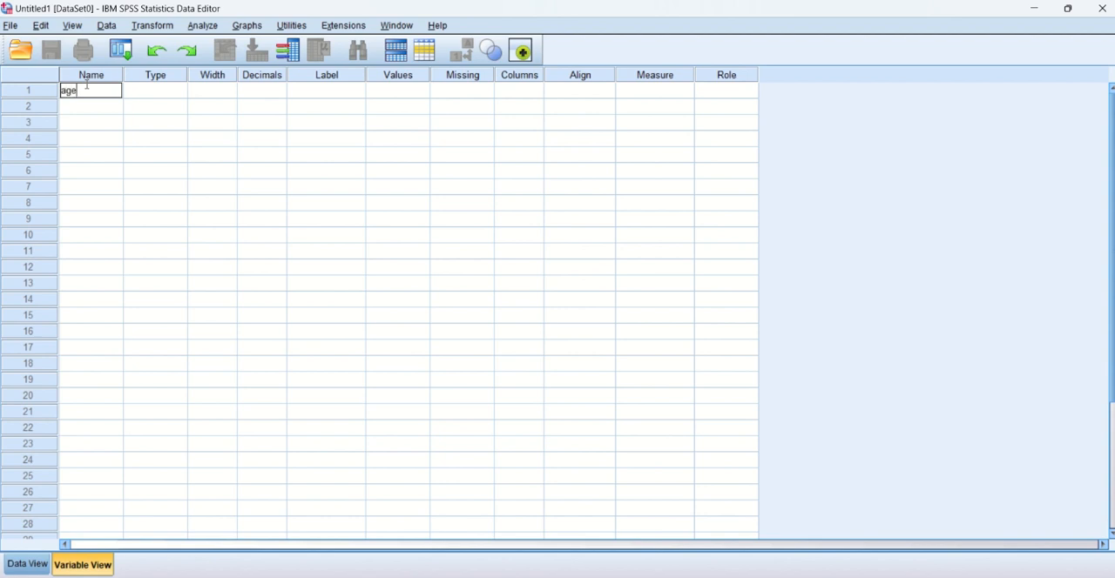
{"action": "left_click", "coordinate": [157, 91]}
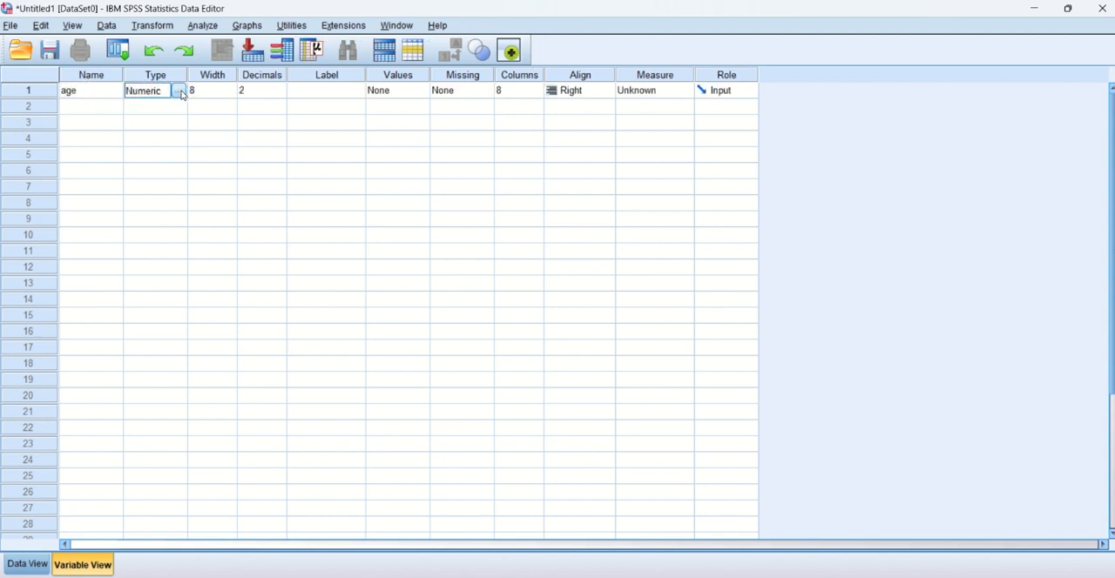
{"action": "left_click", "coordinate": [178, 91]}
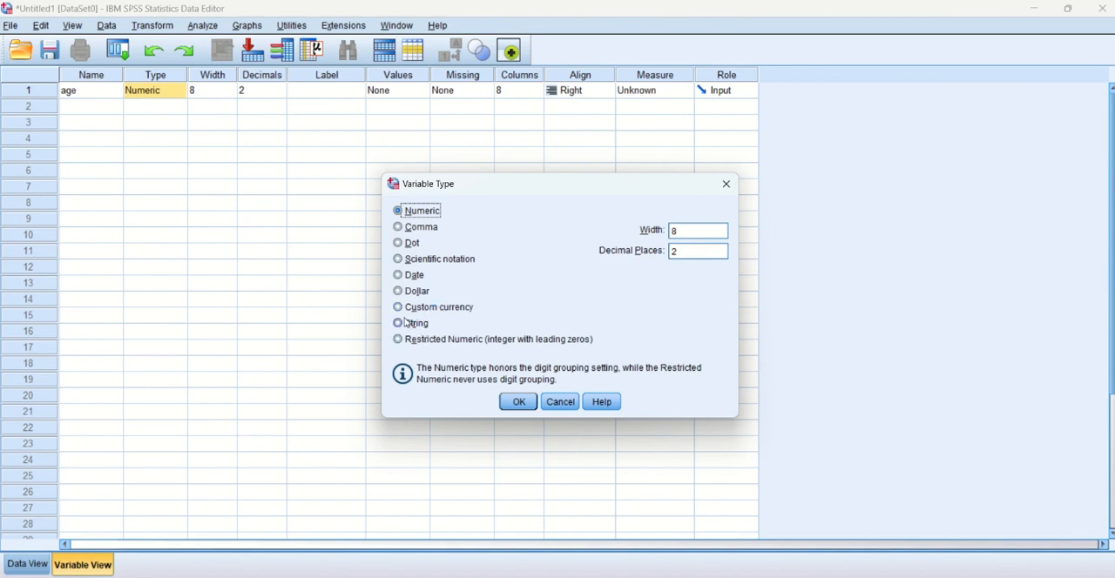
{"action": "left_click", "coordinate": [518, 403]}
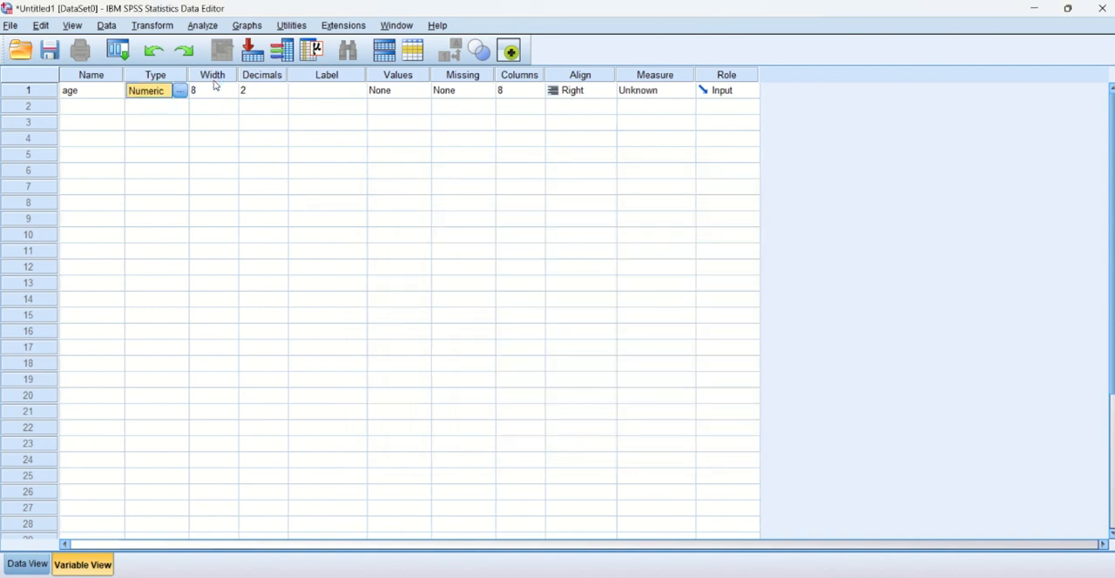
Set the age variable's decimals to 0 and its label to "Age in years".
{"action": "left_click", "coordinate": [274, 97]}
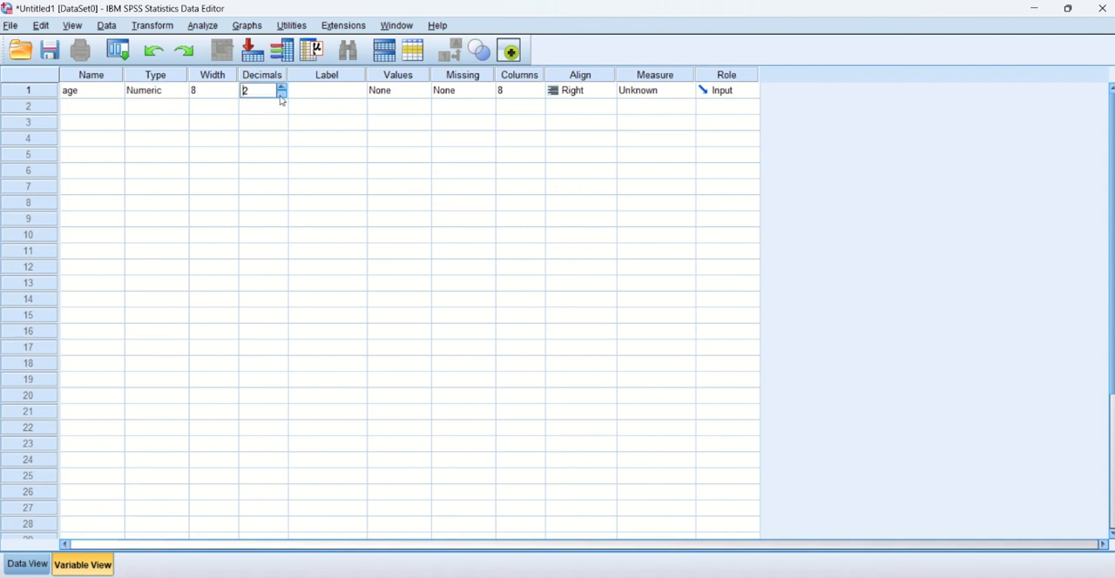
{"action": "left_click", "coordinate": [307, 90]}
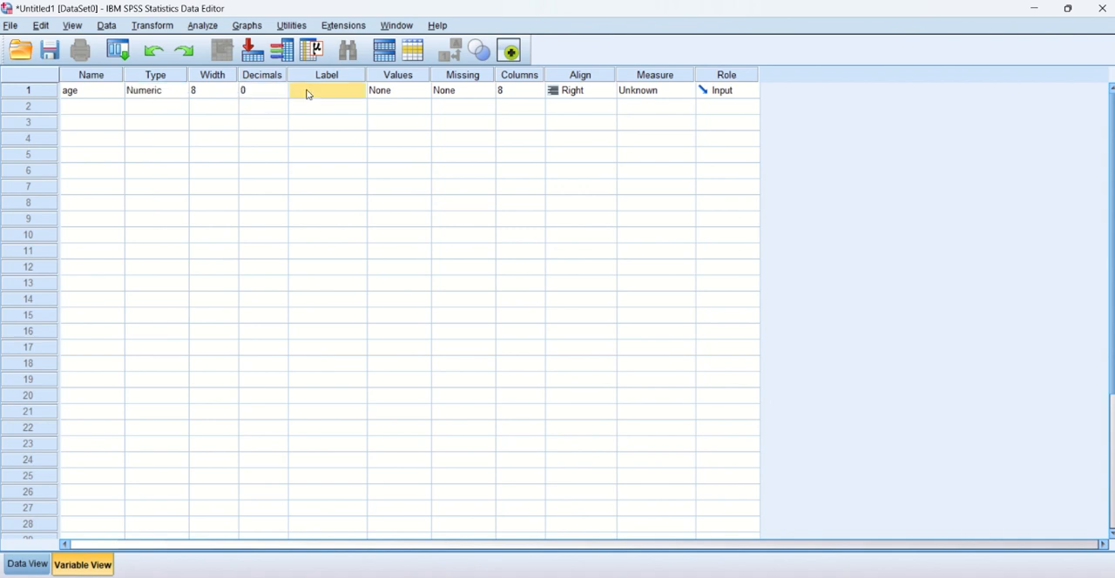
{"action": "type", "text": "A"}
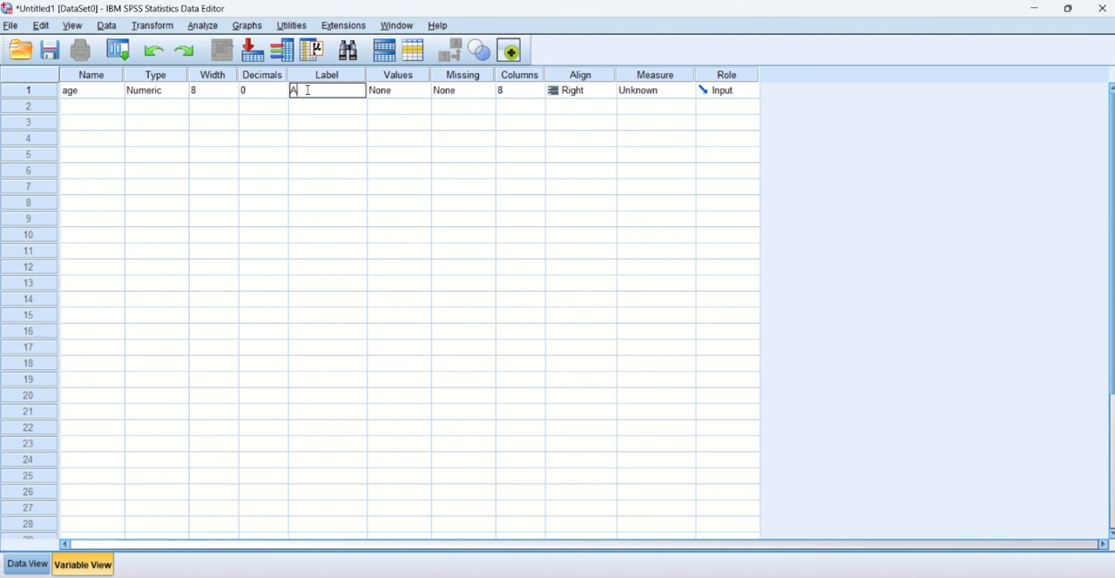
{"action": "type", "text": "ge in years"}
Set the age variable's measurement level to Scale.
{"action": "left_click", "coordinate": [387, 94]}
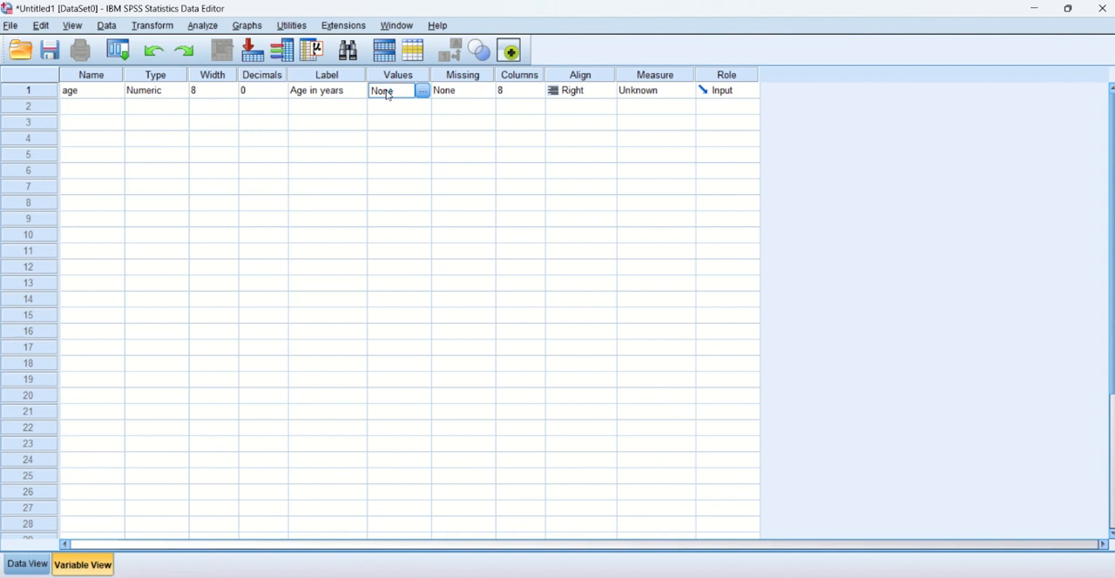
{"action": "left_click", "coordinate": [662, 91]}
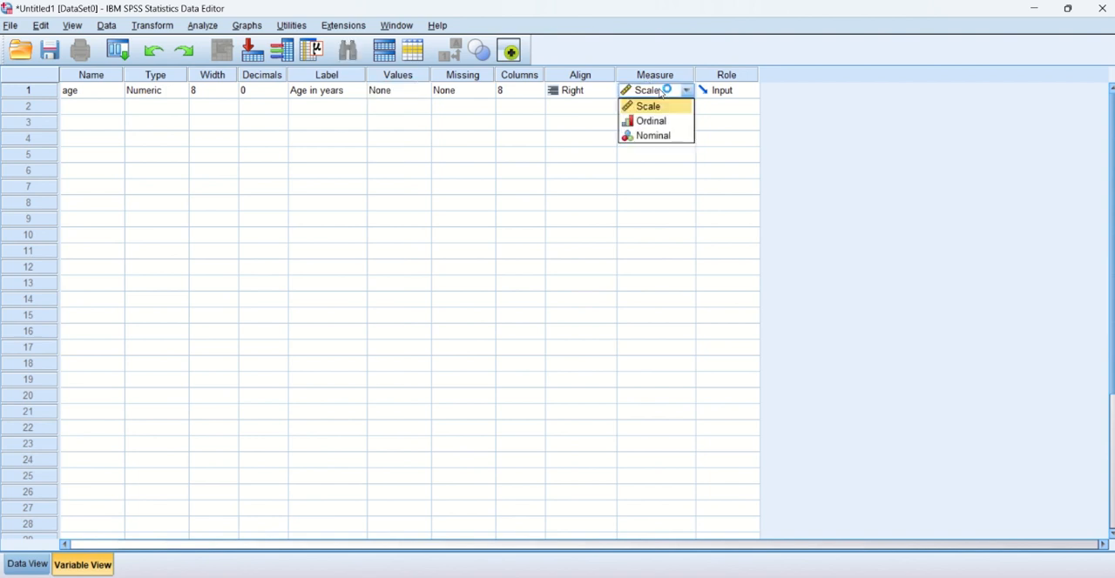
{"action": "left_click", "coordinate": [665, 106]}
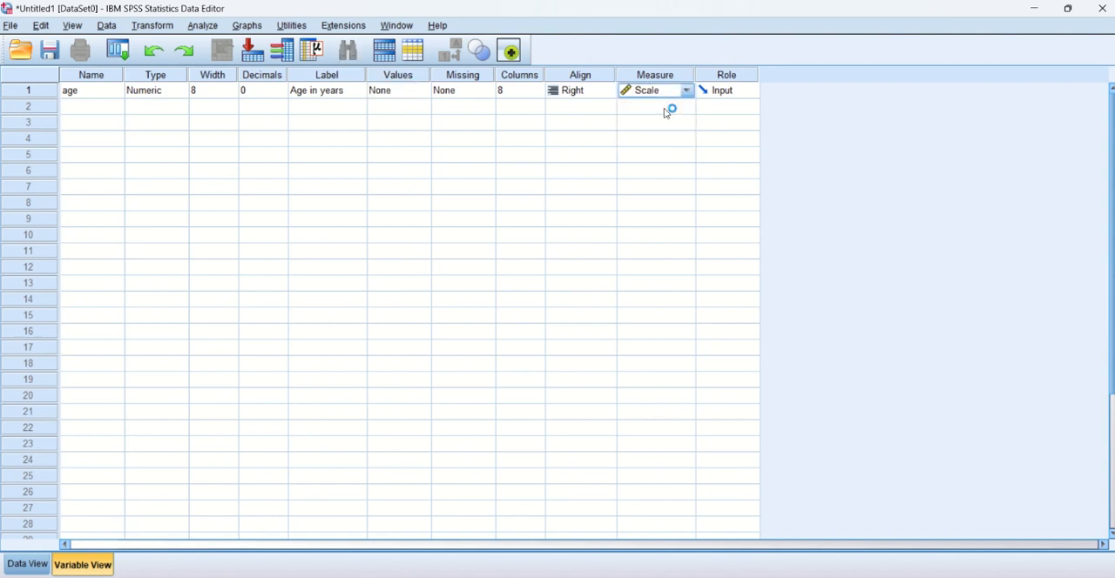
Try to name the second variable Gender.
{"action": "left_click", "coordinate": [67, 103]}
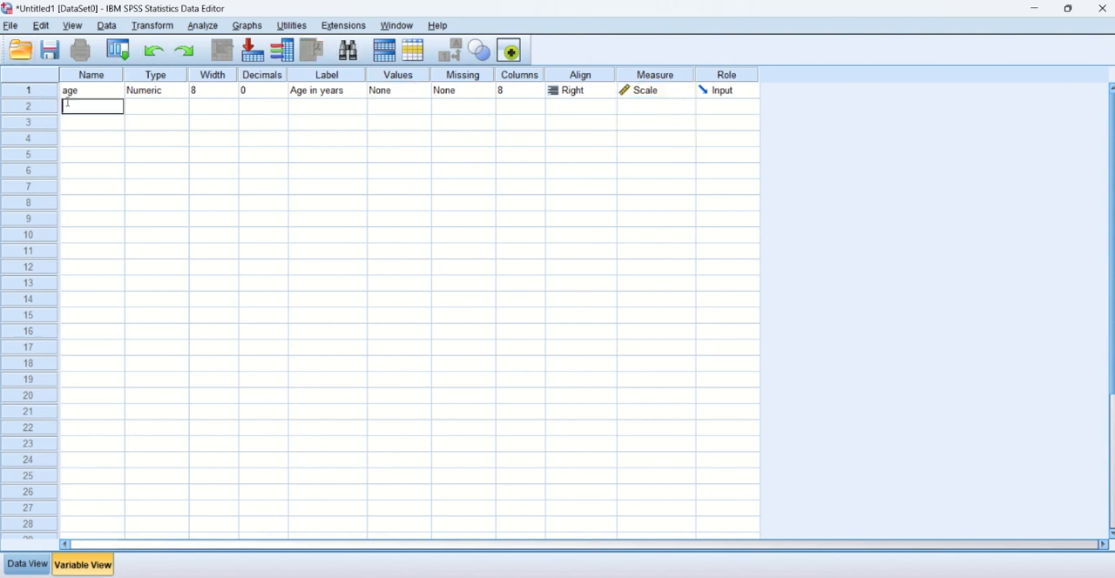
{"action": "type", "text": "Gender"}
{"action": "left_click", "coordinate": [146, 109]}
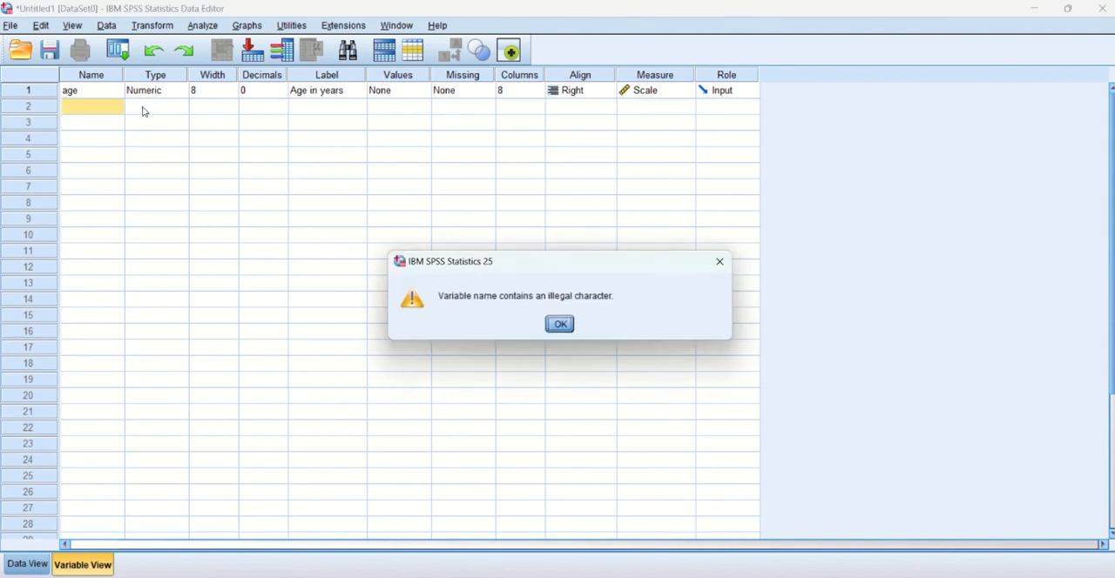
{"action": "left_click", "coordinate": [559, 323]}
Name the second variable Gneder and set its type to String.
{"action": "left_click", "coordinate": [87, 104]}
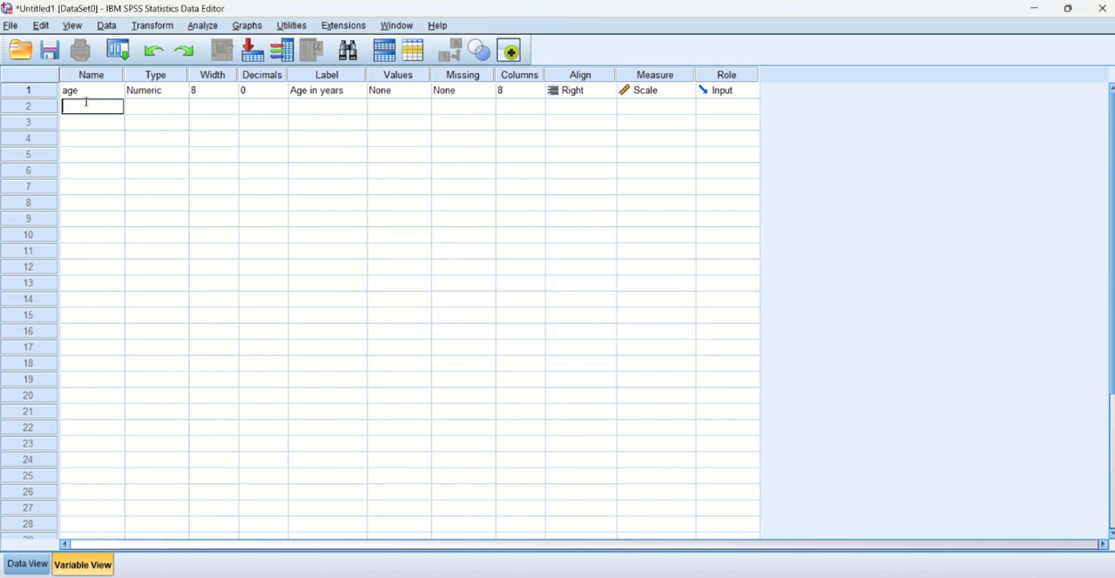
{"action": "type", "text": "Gneder"}
{"action": "left_click", "coordinate": [139, 106]}
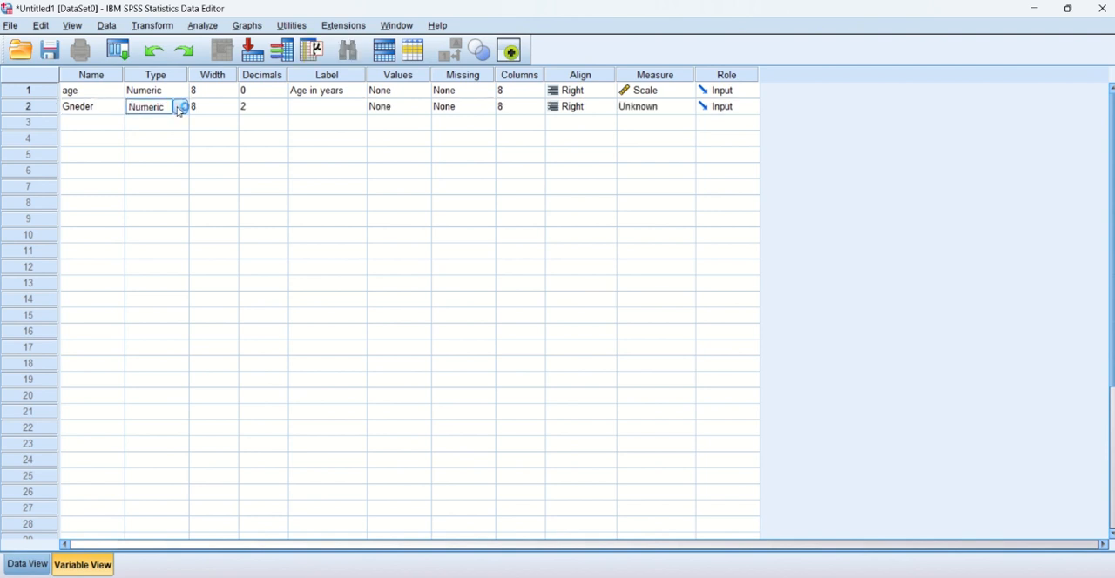
{"action": "left_click", "coordinate": [179, 107]}
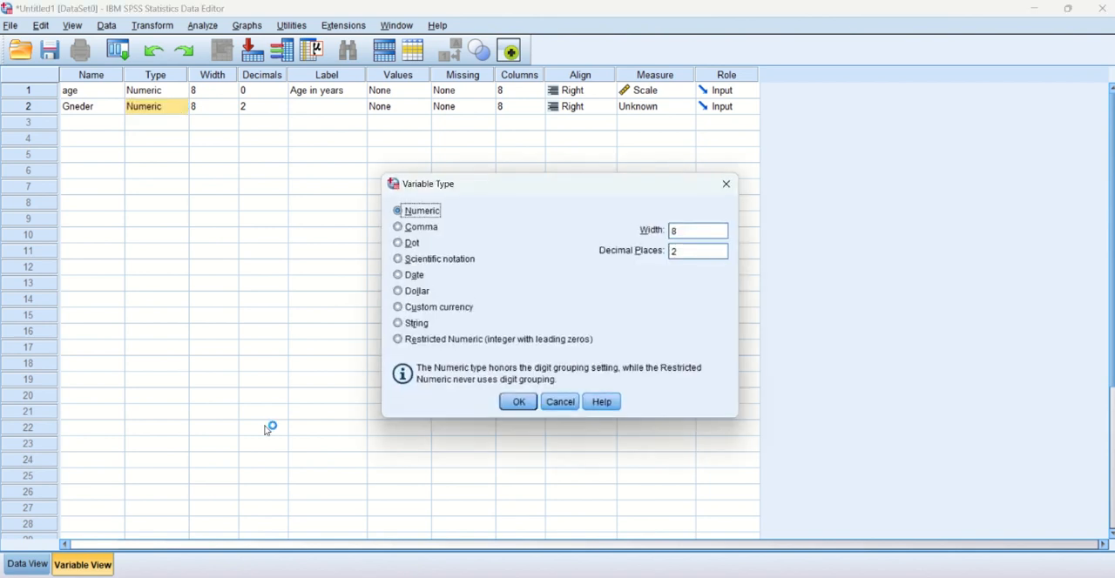
{"action": "left_click", "coordinate": [398, 324]}
{"action": "left_click", "coordinate": [519, 403]}
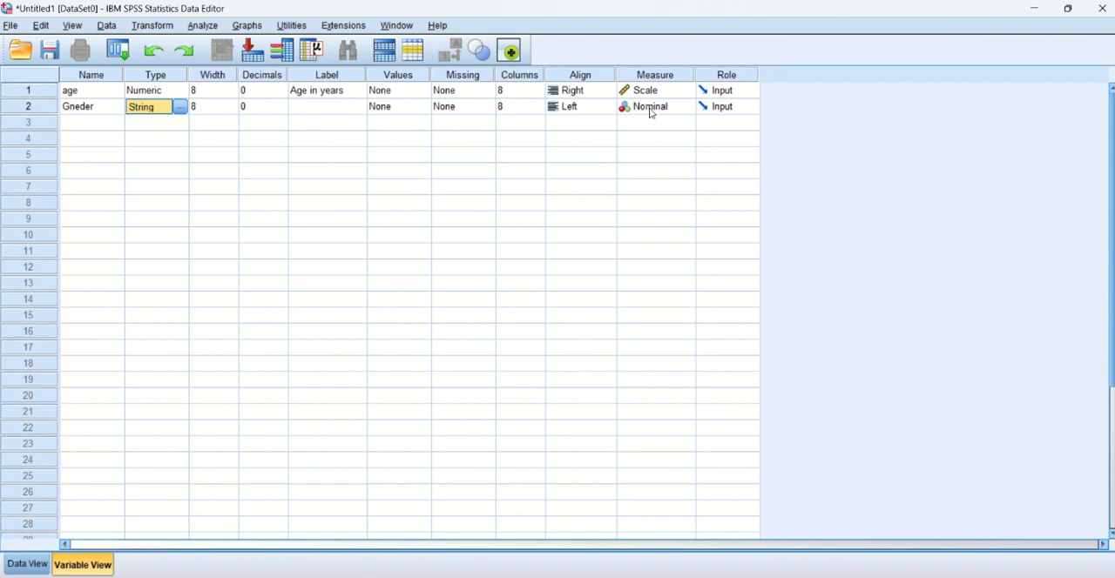
Label the second variable "Gender of patients".
{"action": "left_click", "coordinate": [297, 104]}
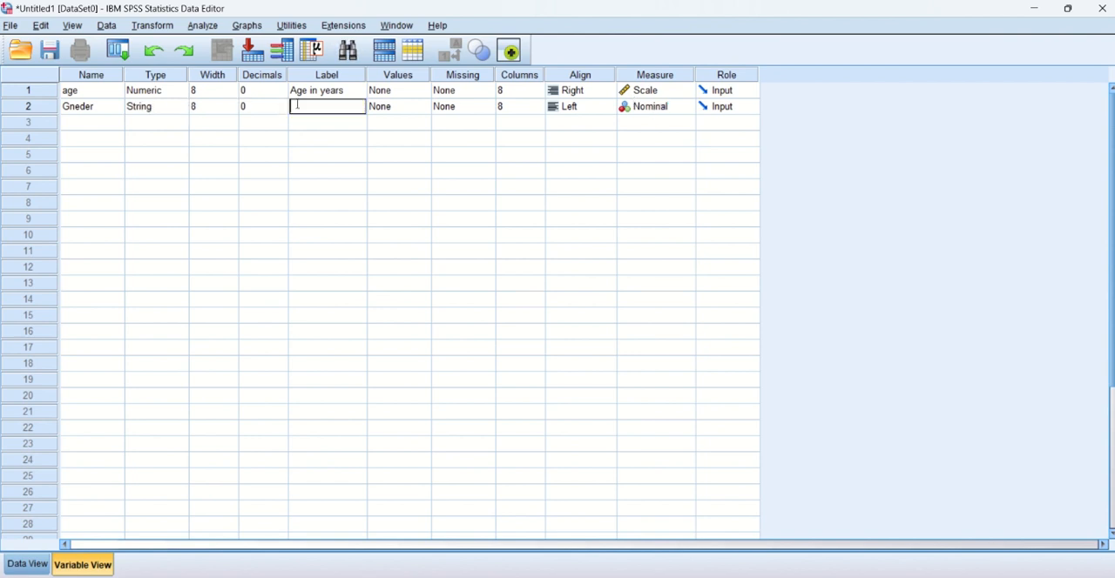
{"action": "type", "text": "g"}
{"action": "key", "text": "BackSpace"}
{"action": "type", "text": "Gender"}
{"action": "key", "text": "BackSpace"}
{"action": "key", "text": "BackSpace"}
{"action": "key", "text": "BackSpace"}
{"action": "key", "text": "BackSpace"}
{"action": "key", "text": "BackSpace"}
{"action": "type", "text": "ender of patients"}
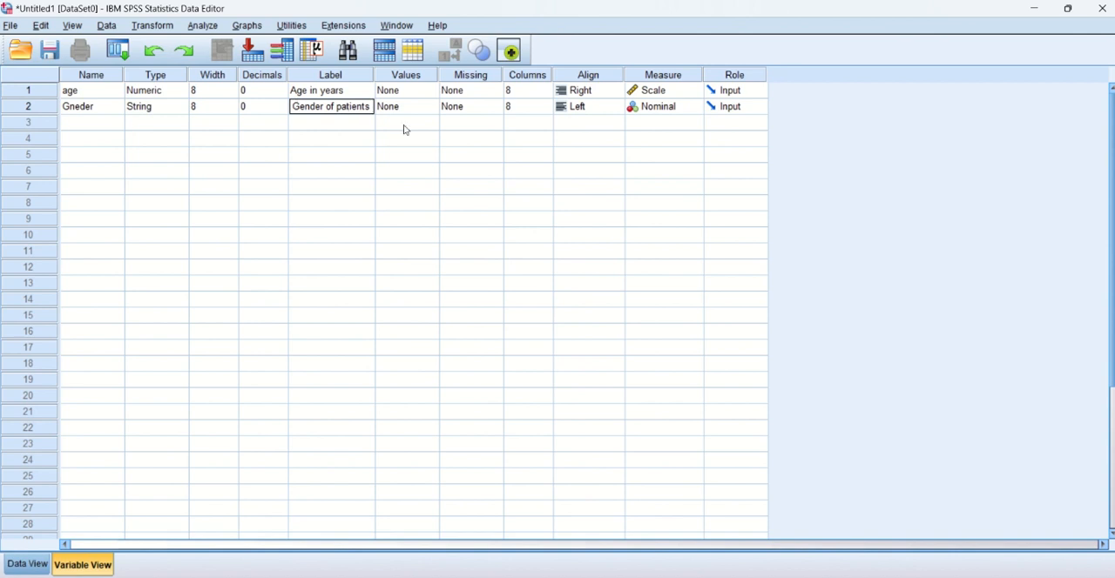
Add a value label to the second variable that defines F as Female.
{"action": "left_click", "coordinate": [428, 108]}
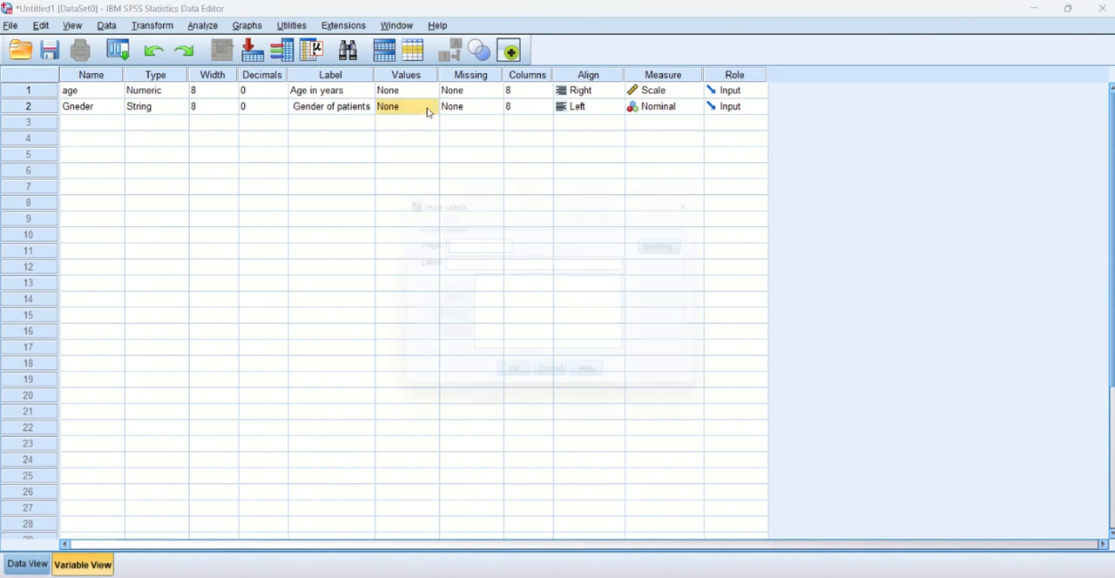
{"action": "left_click", "coordinate": [435, 106]}
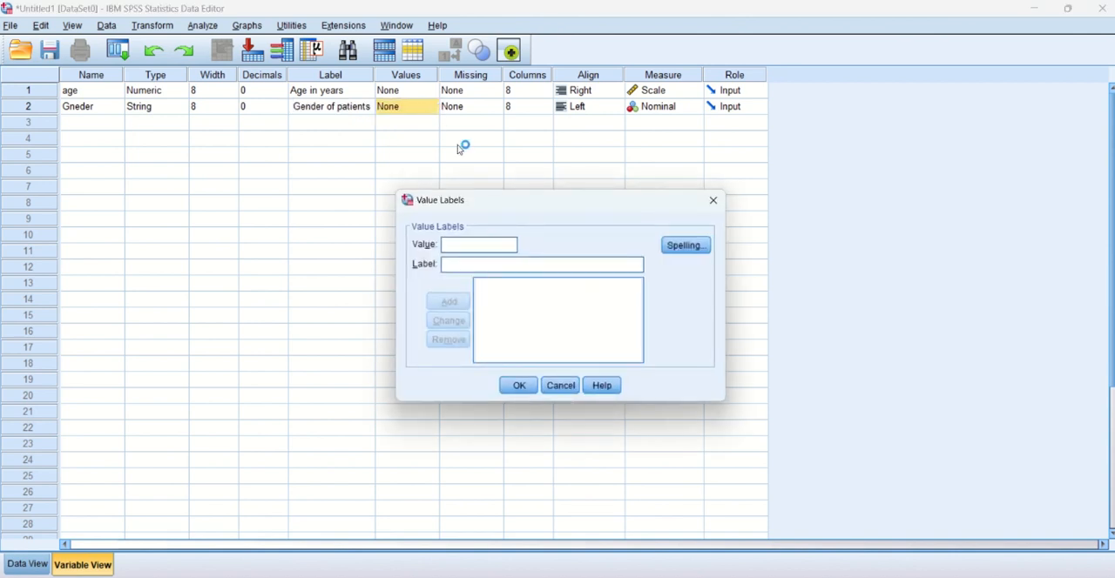
{"action": "type", "text": "F"}
{"action": "left_click", "coordinate": [451, 264]}
{"action": "type", "text": "Female"}
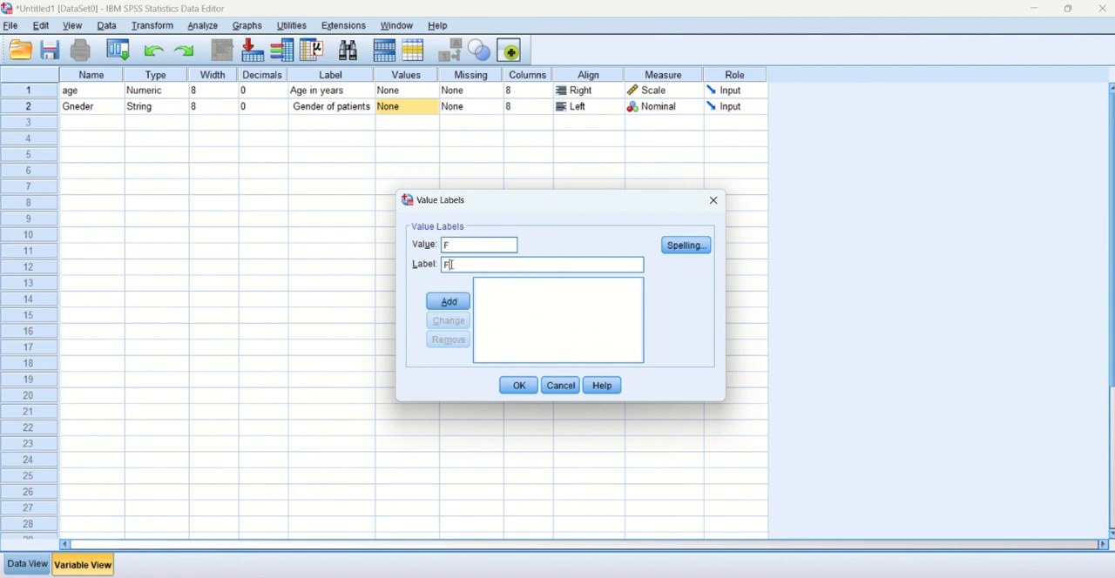
{"action": "left_click", "coordinate": [447, 301]}
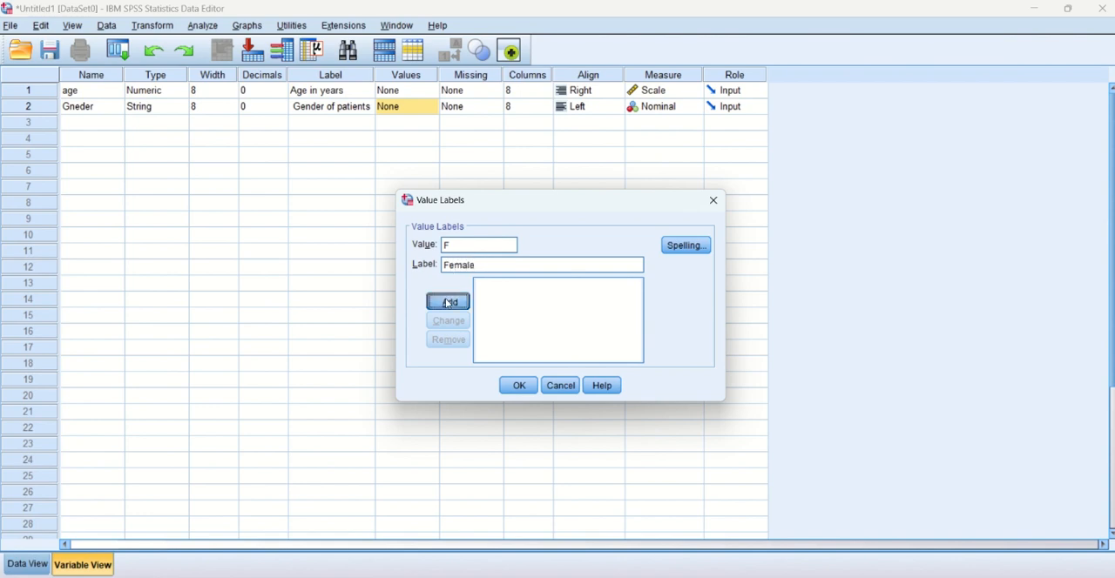
Add the value label Male for M to the second variable and switch to Data View.
{"action": "left_click", "coordinate": [451, 245]}
{"action": "type", "text": "M"}
{"action": "left_click", "coordinate": [453, 266]}
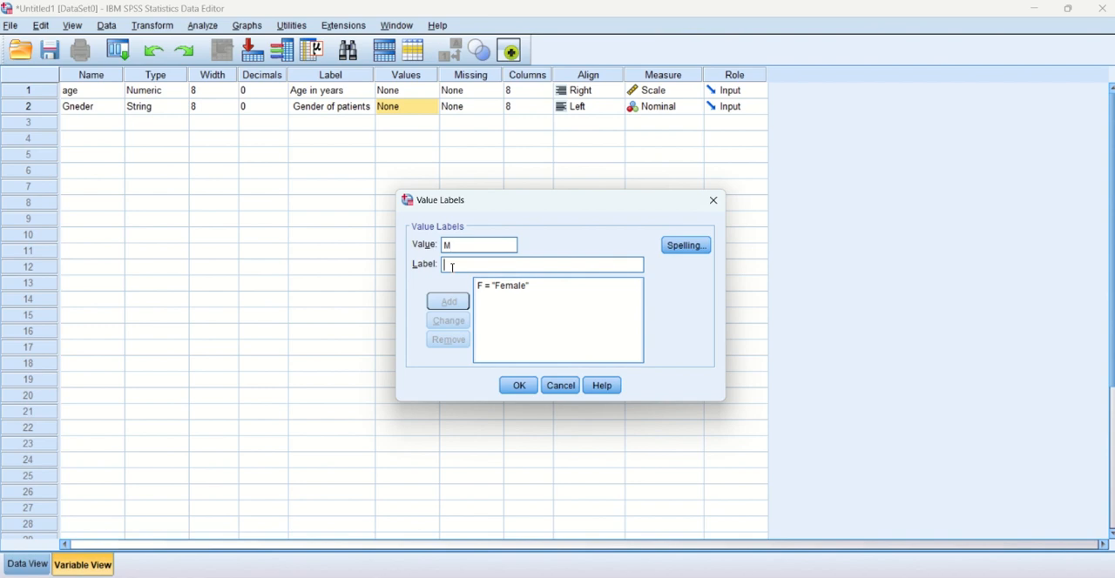
{"action": "type", "text": "Male"}
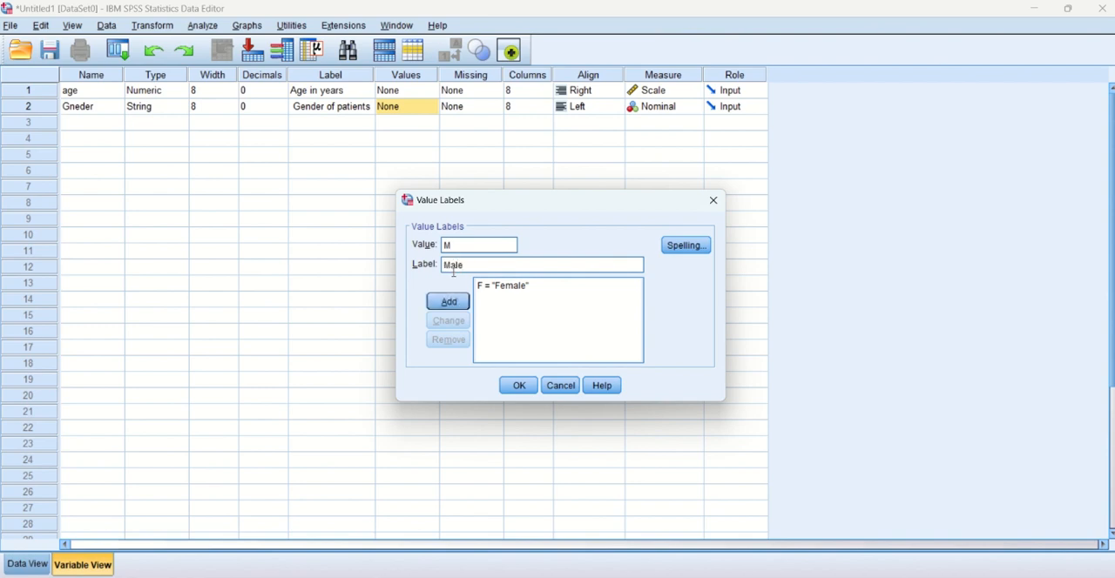
{"action": "left_click", "coordinate": [447, 301]}
{"action": "left_click", "coordinate": [515, 387]}
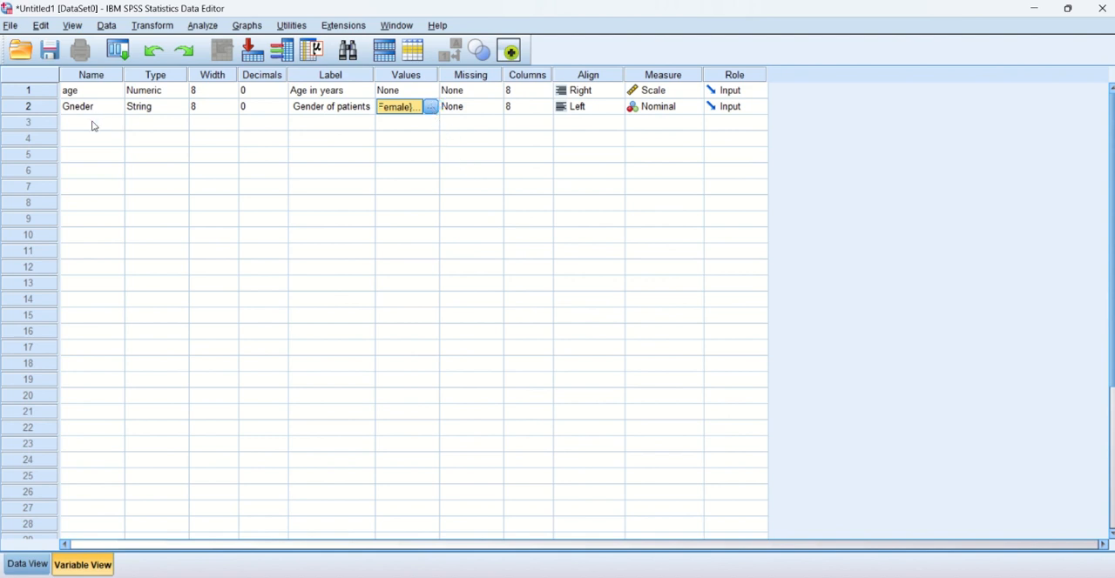
{"action": "left_click", "coordinate": [30, 564]}
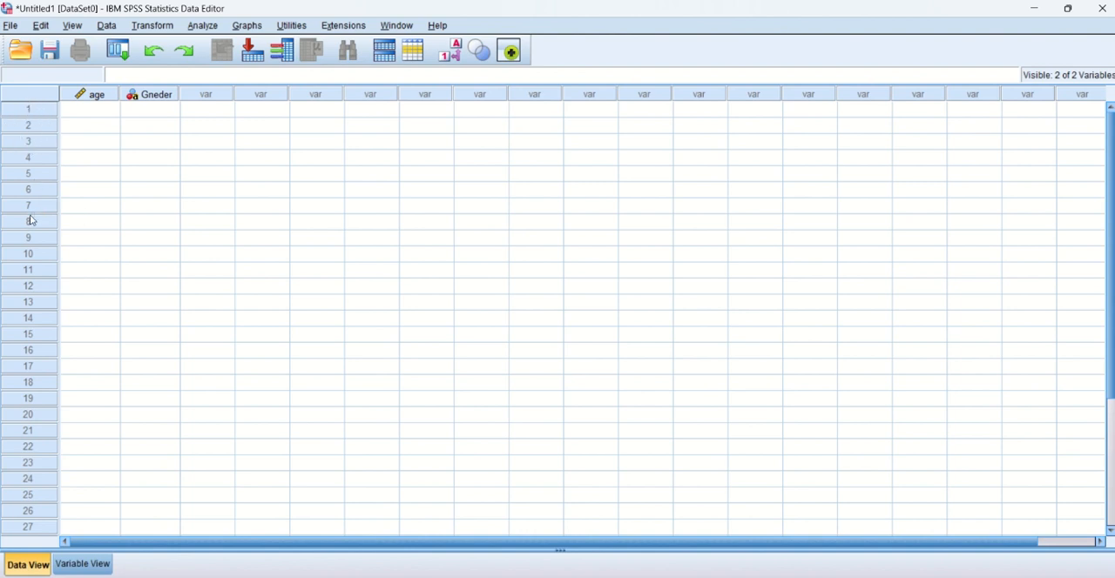
Enter the ages 12, 23, 45 and 45 for the first four cases in the age column.
{"action": "left_click", "coordinate": [84, 110]}
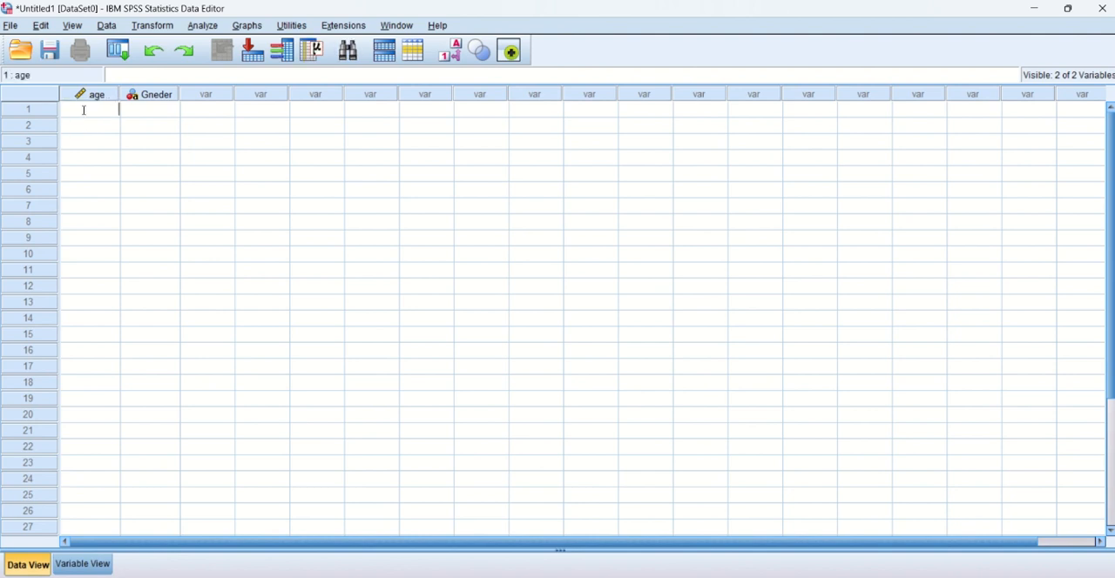
{"action": "type", "text": "12"}
{"action": "left_click", "coordinate": [109, 124]}
{"action": "type", "text": "23"}
{"action": "left_click", "coordinate": [113, 142]}
{"action": "type", "text": "45"}
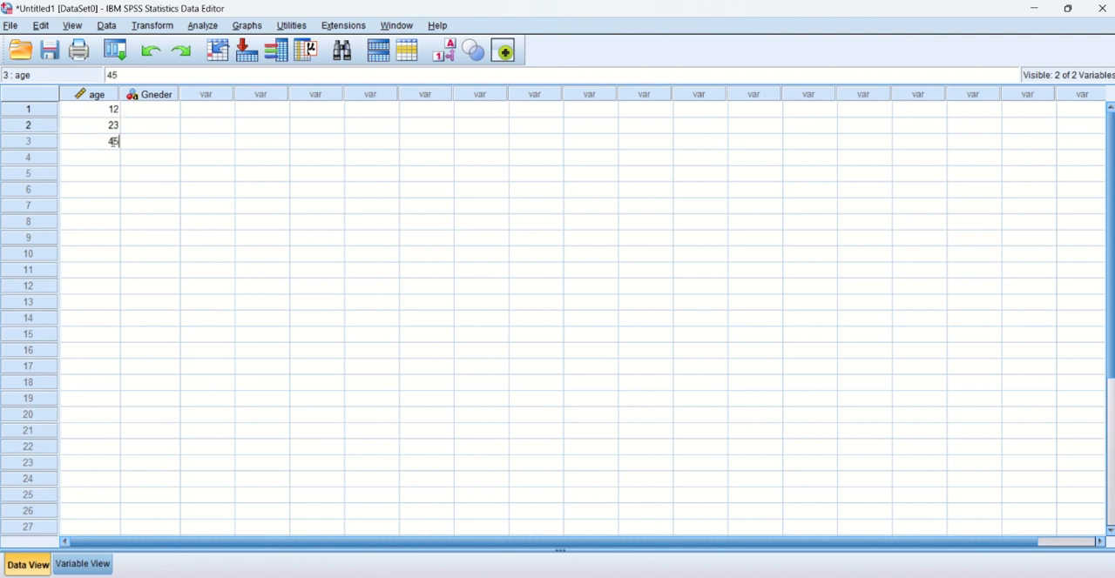
{"action": "left_click", "coordinate": [111, 156]}
{"action": "type", "text": "45"}
Enter the gender codes F, F, M and M for the first four cases in the Gneder column.
{"action": "left_click", "coordinate": [150, 108]}
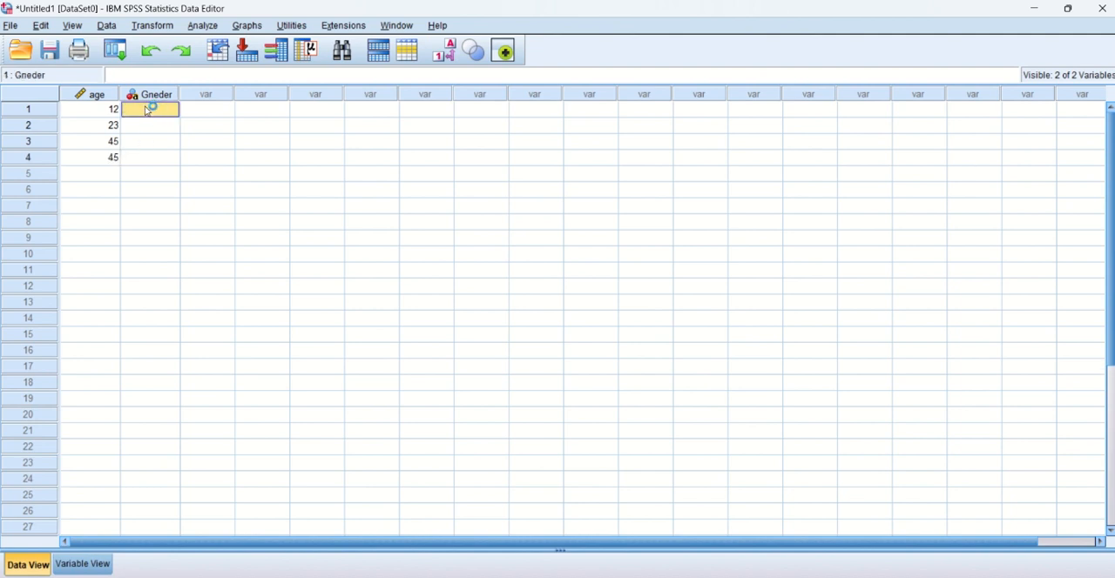
{"action": "double_click", "coordinate": [145, 107]}
{"action": "type", "text": "F"}
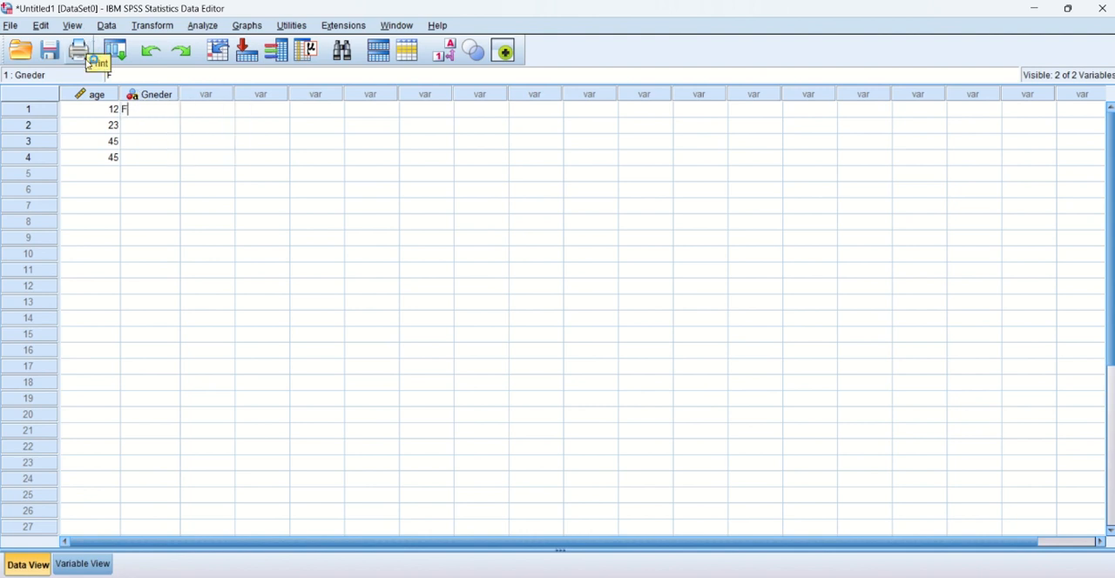
{"action": "left_click", "coordinate": [139, 127]}
{"action": "double_click", "coordinate": [140, 127]}
{"action": "type", "text": "F"}
{"action": "left_click", "coordinate": [137, 142]}
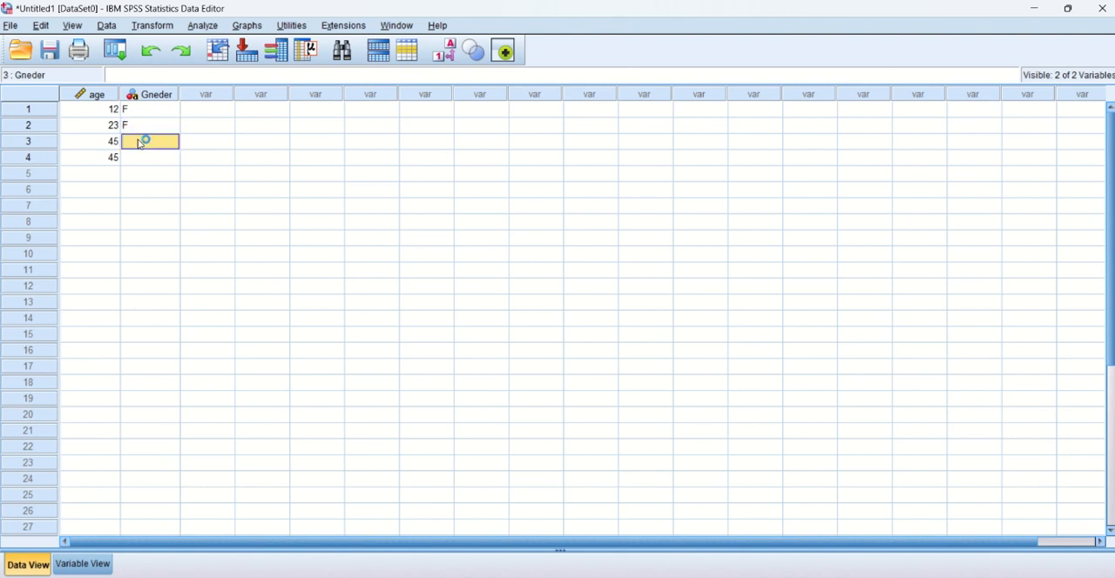
{"action": "type", "text": "M"}
{"action": "left_click", "coordinate": [145, 156]}
{"action": "type", "text": "M"}
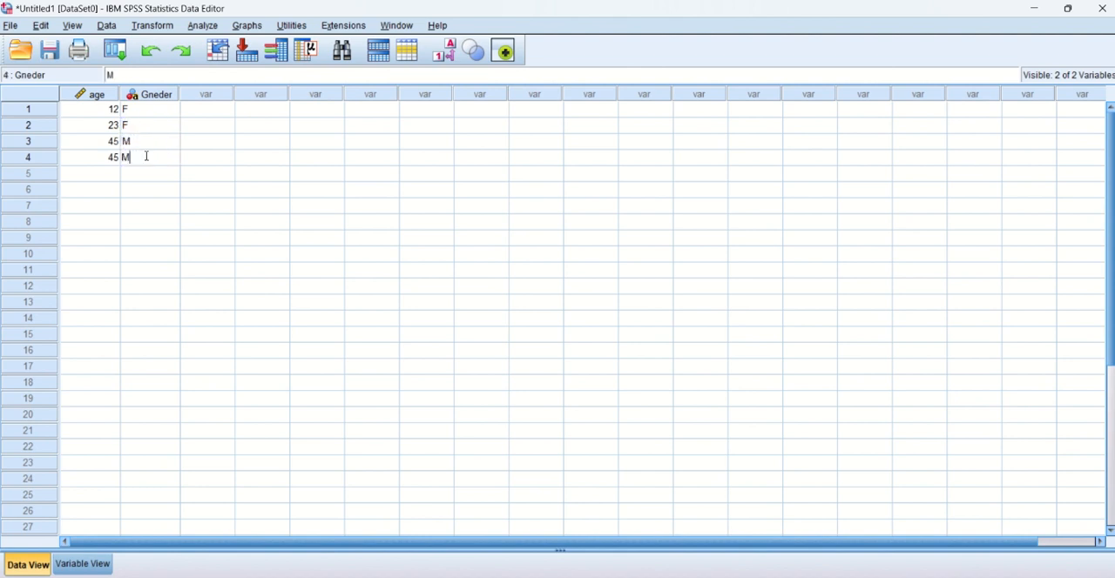
Toggle the data cells between raw codes and value labels several times, leaving the value labels displayed.
{"action": "left_click", "coordinate": [444, 53]}
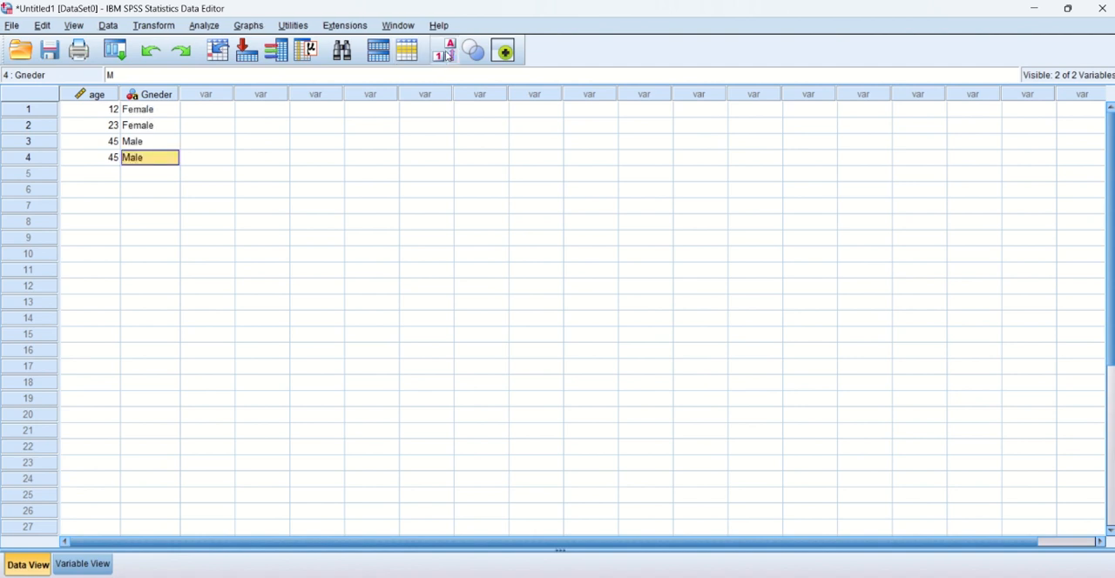
{"action": "left_click", "coordinate": [445, 54]}
{"action": "left_click", "coordinate": [445, 54]}
{"action": "left_click", "coordinate": [101, 108]}
{"action": "left_click", "coordinate": [446, 53]}
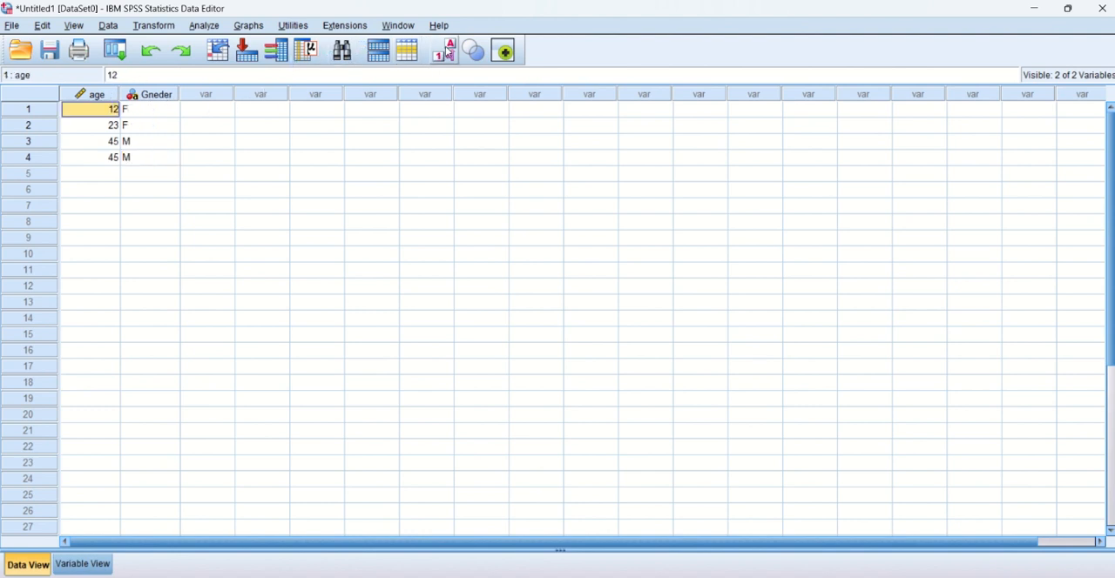
{"action": "left_click", "coordinate": [446, 52]}
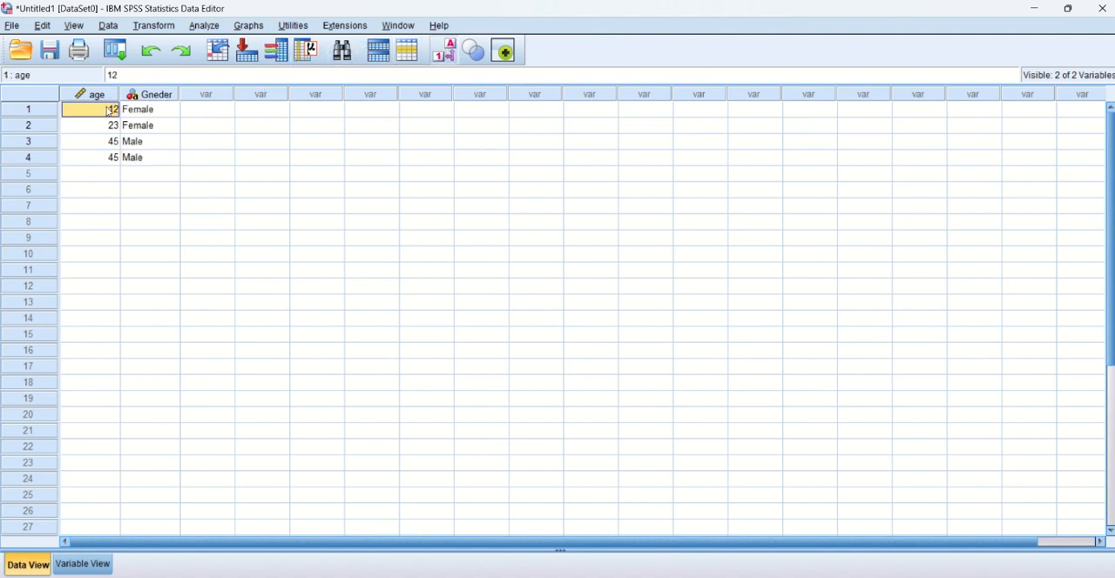